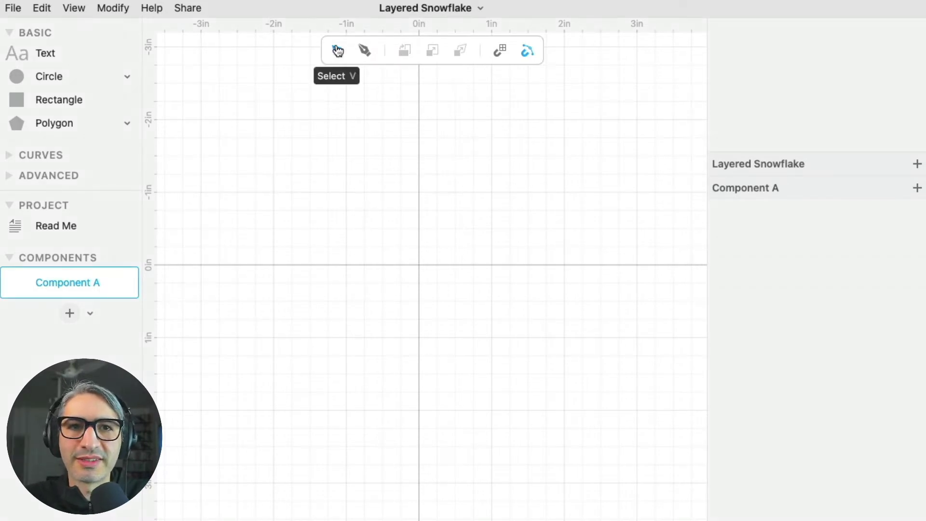
- With the Pen tool, draw a vertical line from the origin about 2 in upward
click(365, 50)
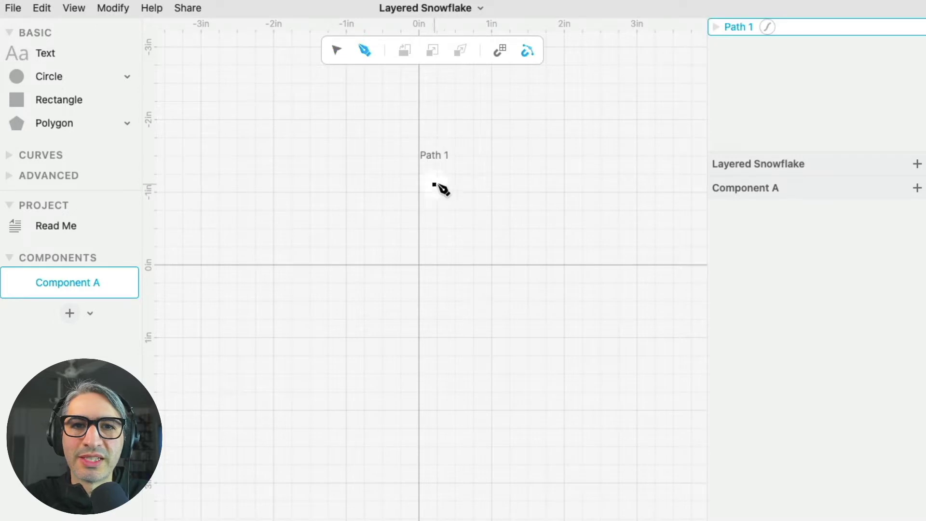
click(419, 265)
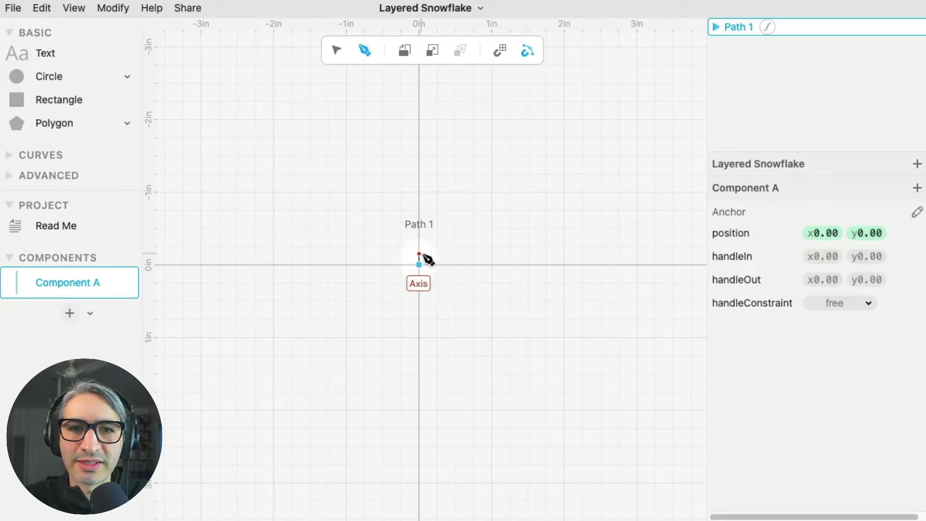
click(418, 121)
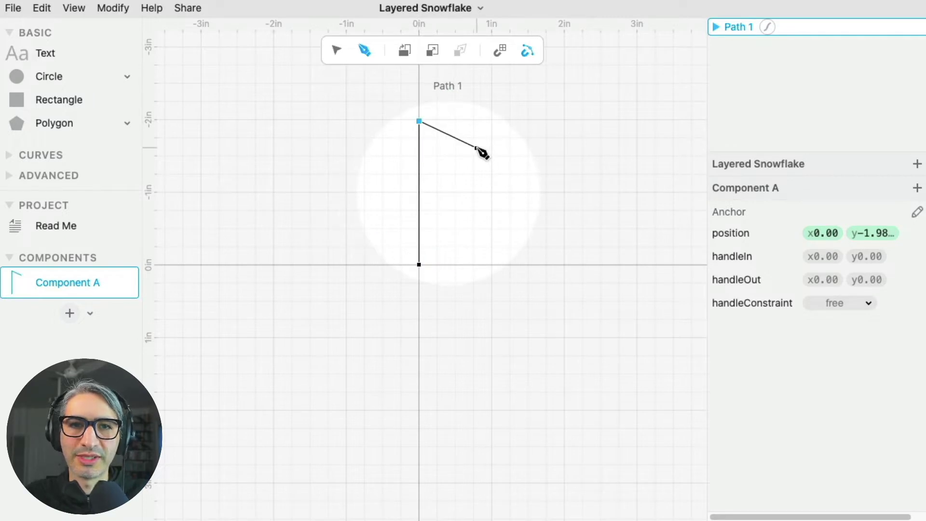
key(Escape)
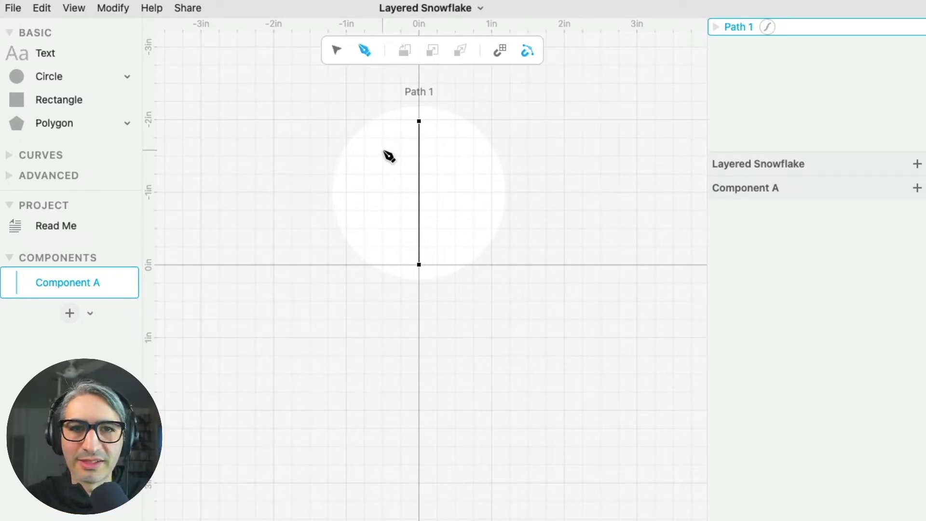
- Draw a diagonal branch from up-left of the axis ending on the vertical line
click(367, 145)
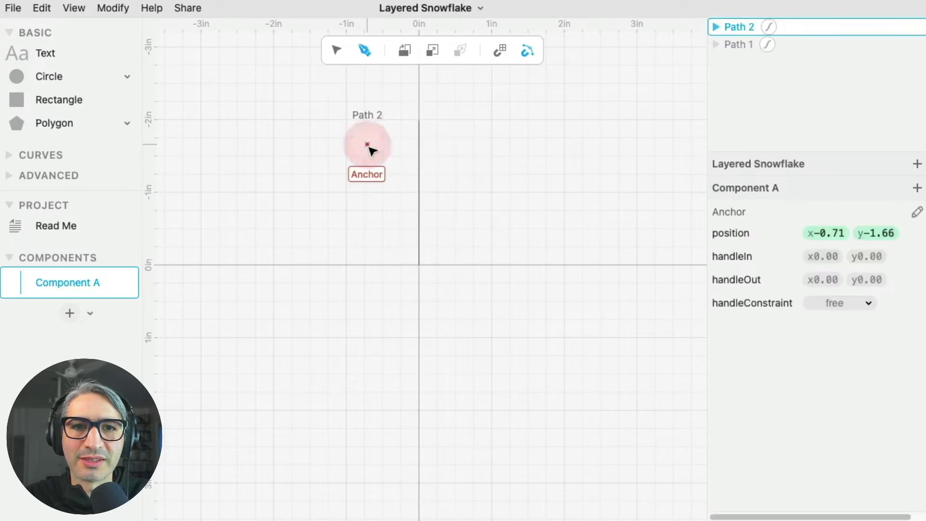
click(419, 188)
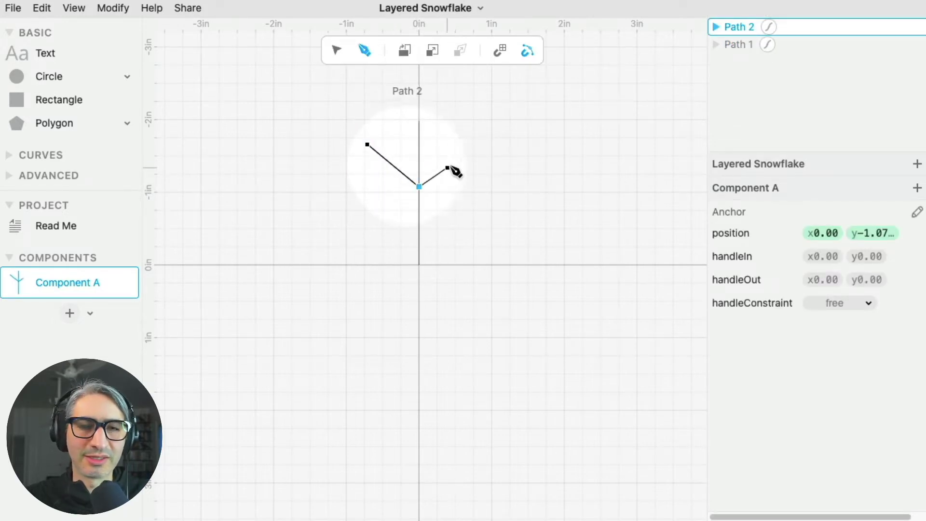
key(Escape)
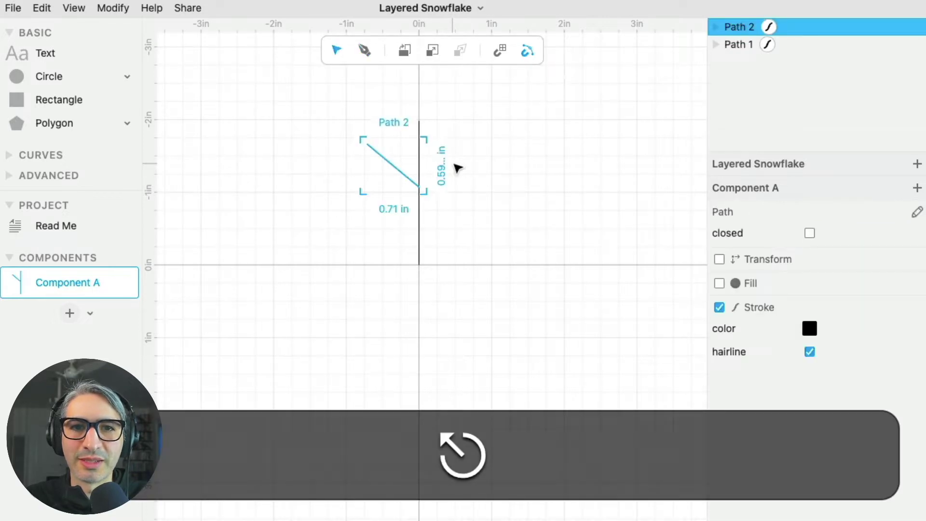
click(482, 168)
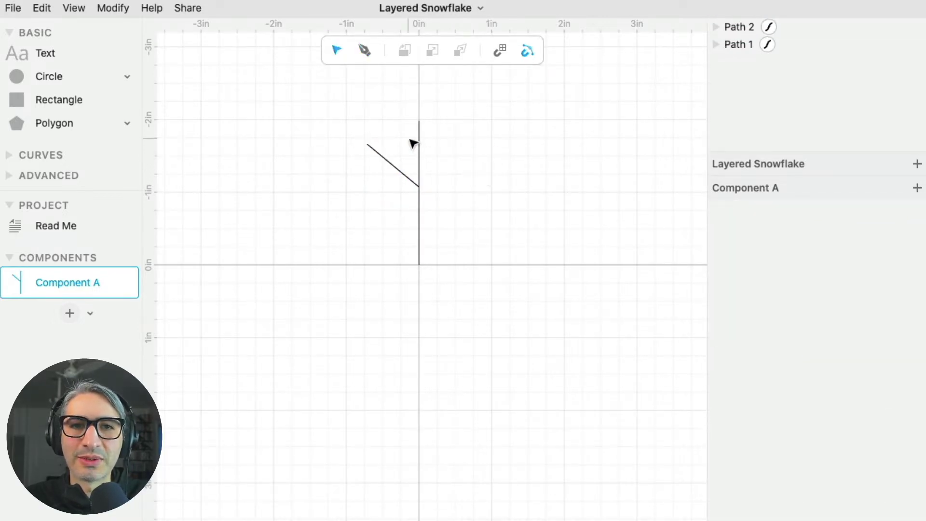
- Apply Mirror Repeat to the diagonal branch to form a V across the axis
click(383, 153)
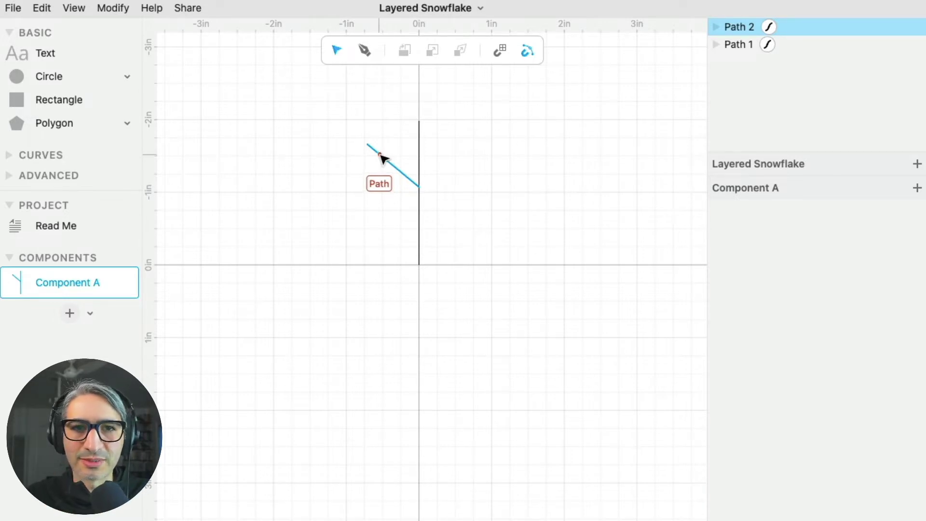
click(380, 155)
click(108, 10)
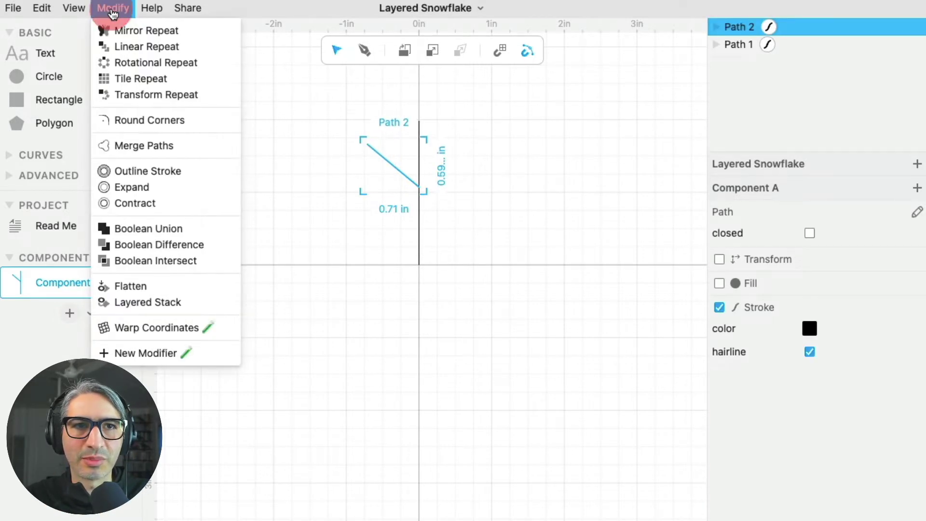
click(133, 33)
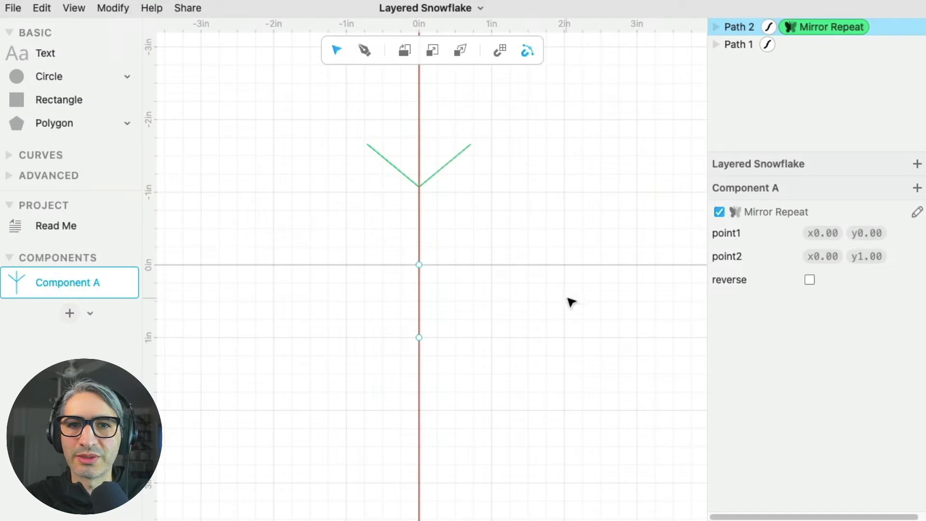
click(541, 267)
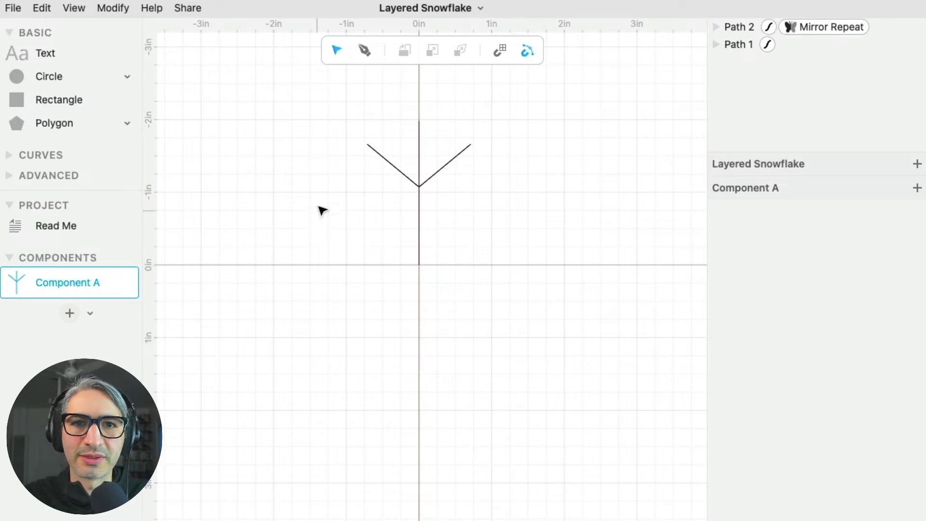
- Select both paths and apply Rotational Repeat to make six arms around the centre
drag(350, 111, 528, 287)
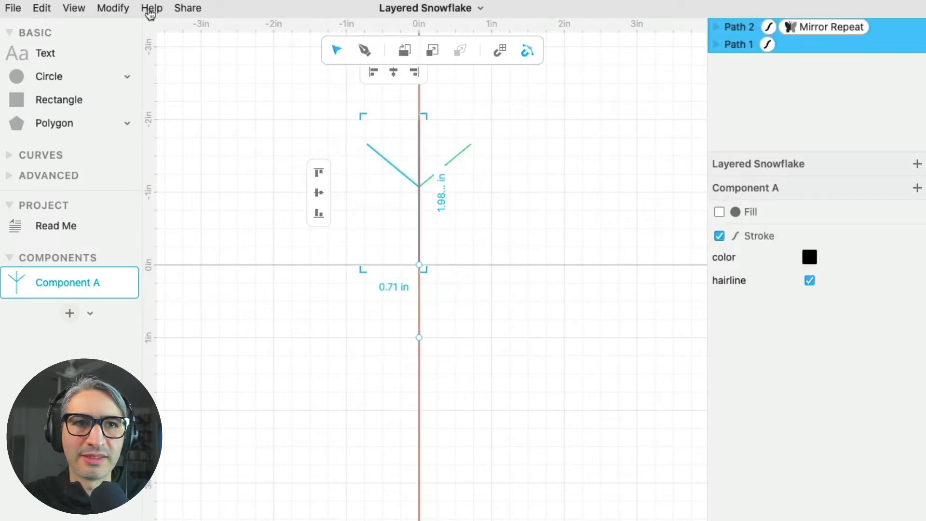
click(116, 8)
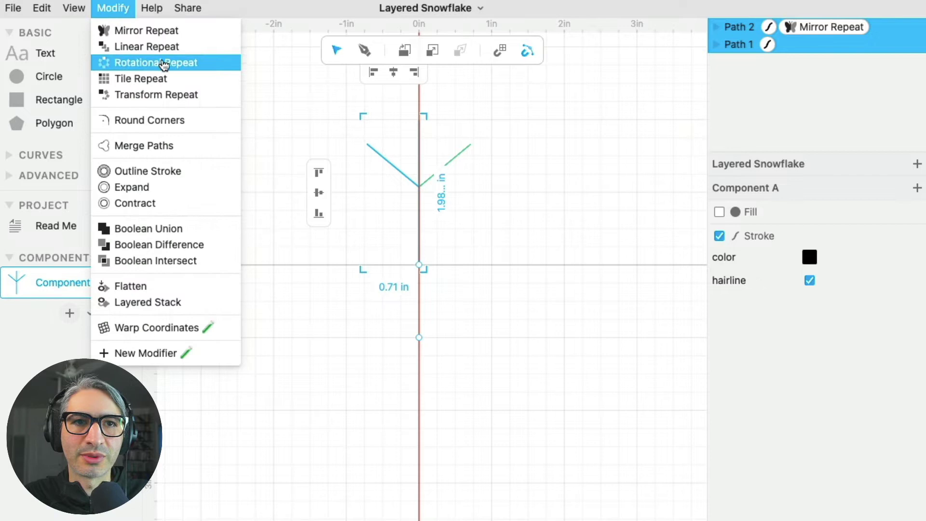
click(164, 62)
click(619, 276)
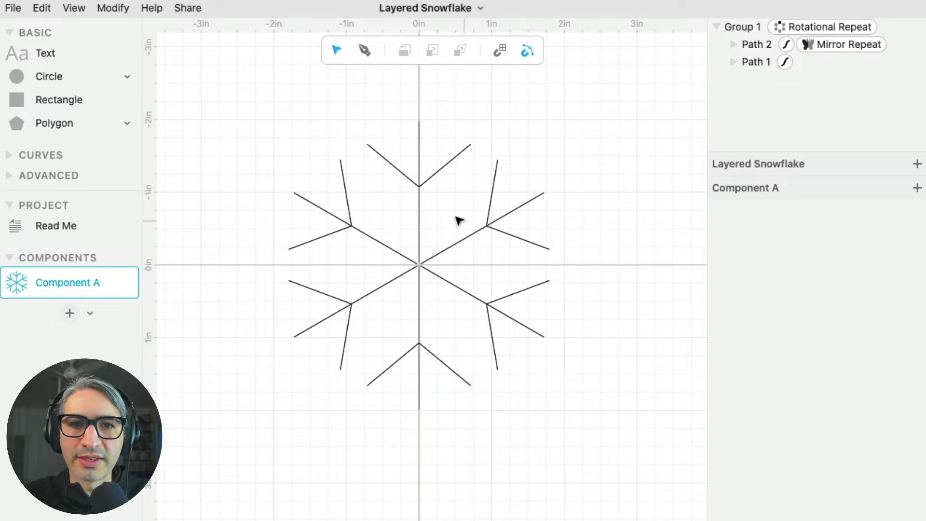
- Enable a non-hairline stroke 0.20 wide on the snowflake group
click(427, 212)
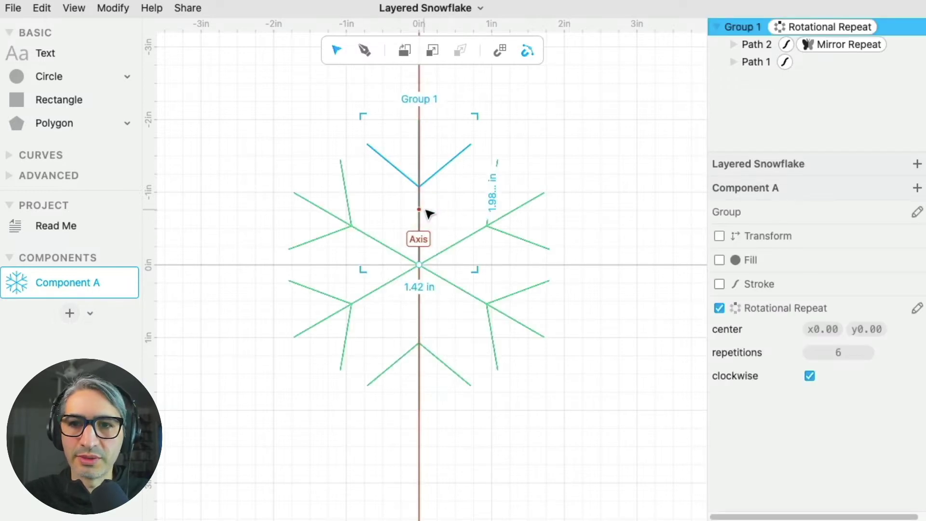
click(721, 285)
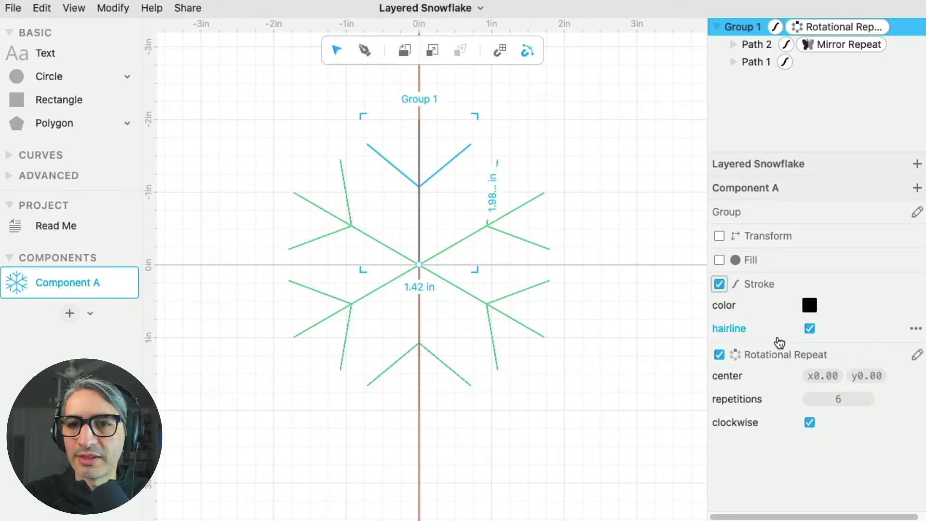
click(811, 329)
click(811, 330)
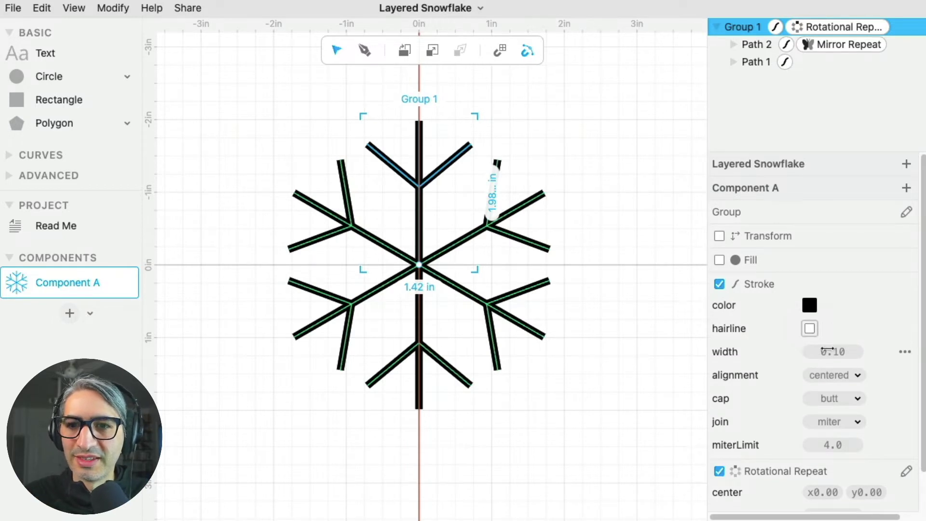
drag(835, 355, 853, 355)
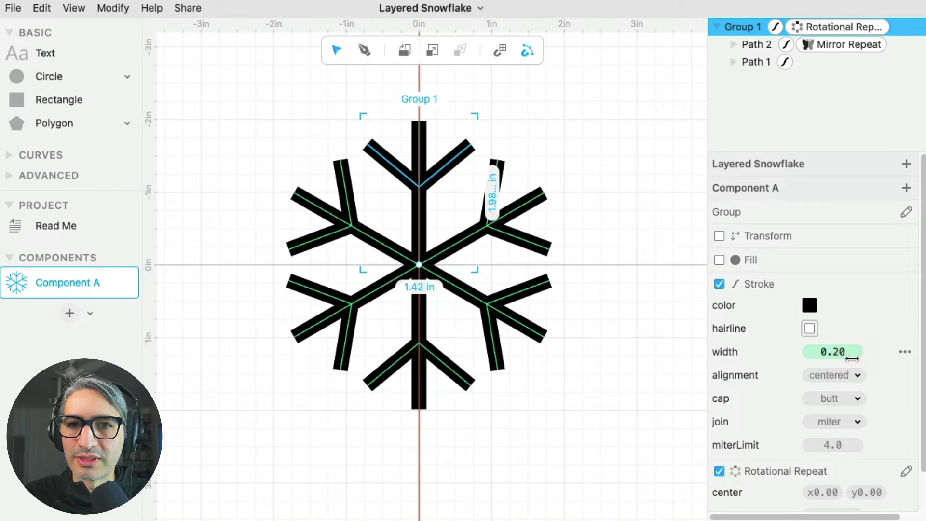
scroll(473, 263, up, 2)
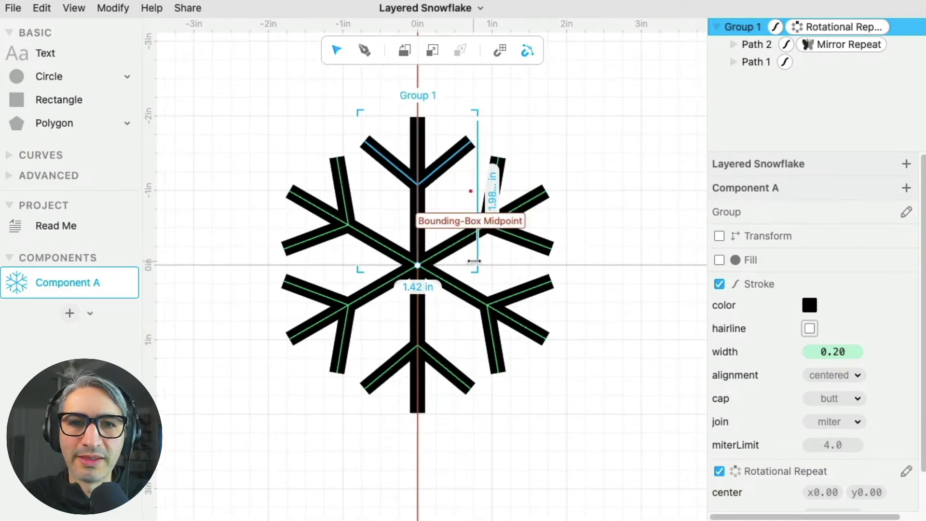
- Set the snowflake group's stroke caps to round
click(400, 221)
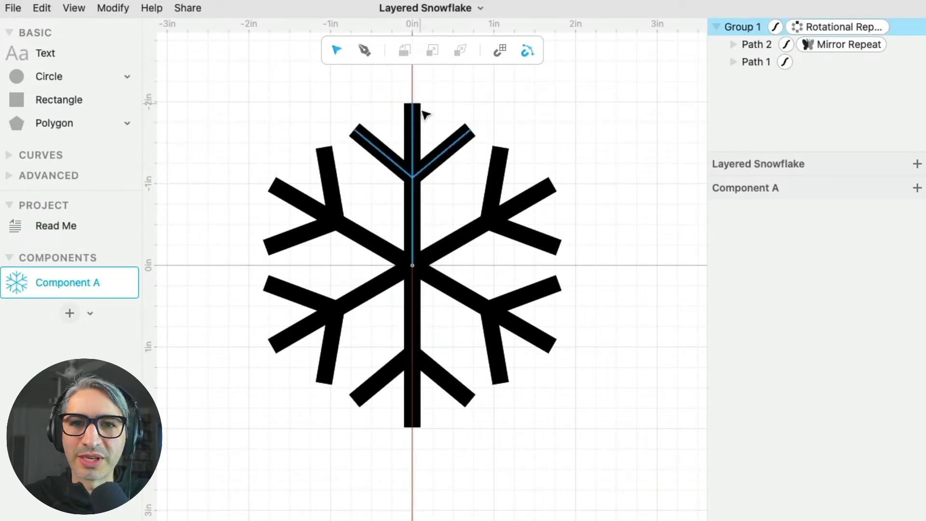
click(414, 135)
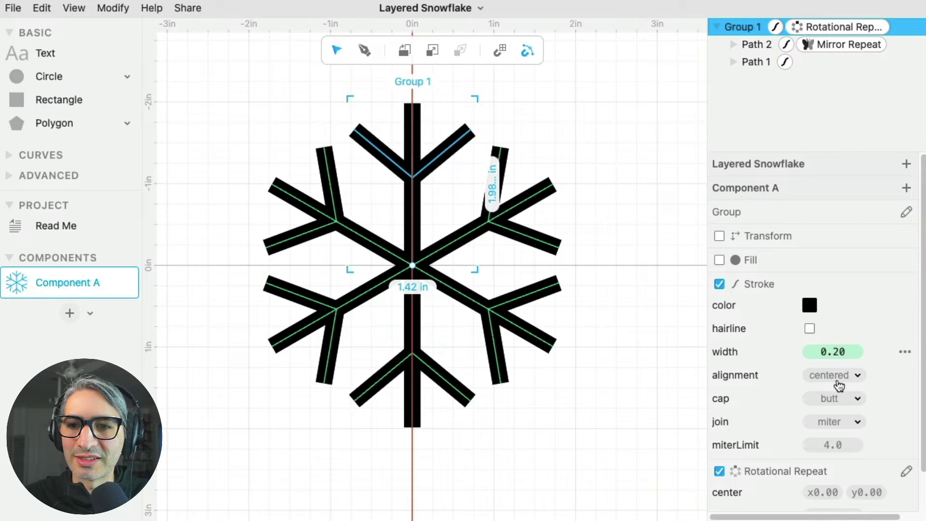
click(843, 399)
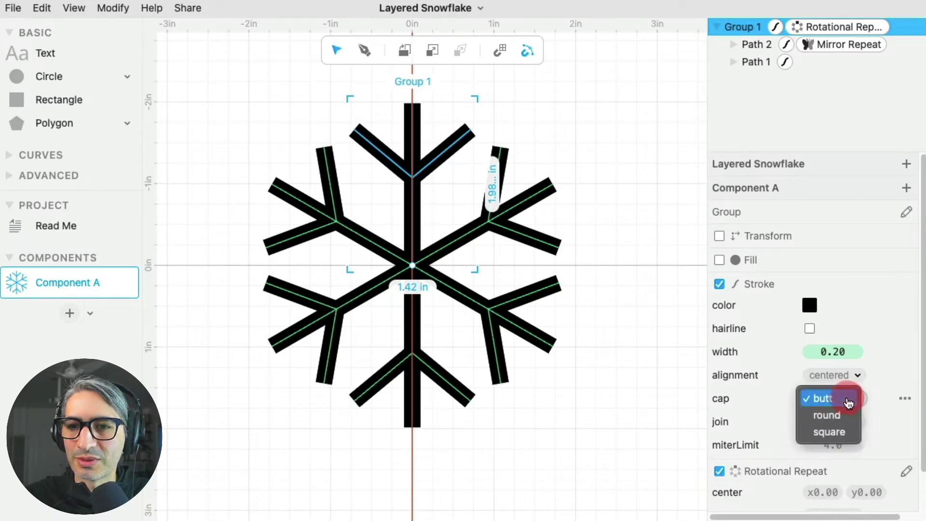
click(841, 414)
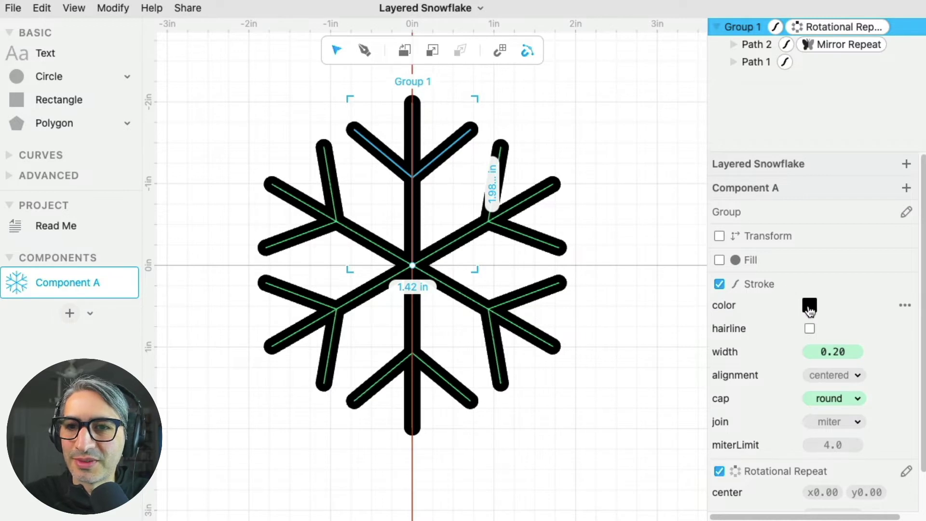
- Set the snowflake group's stroke colour to a deep blue
click(807, 306)
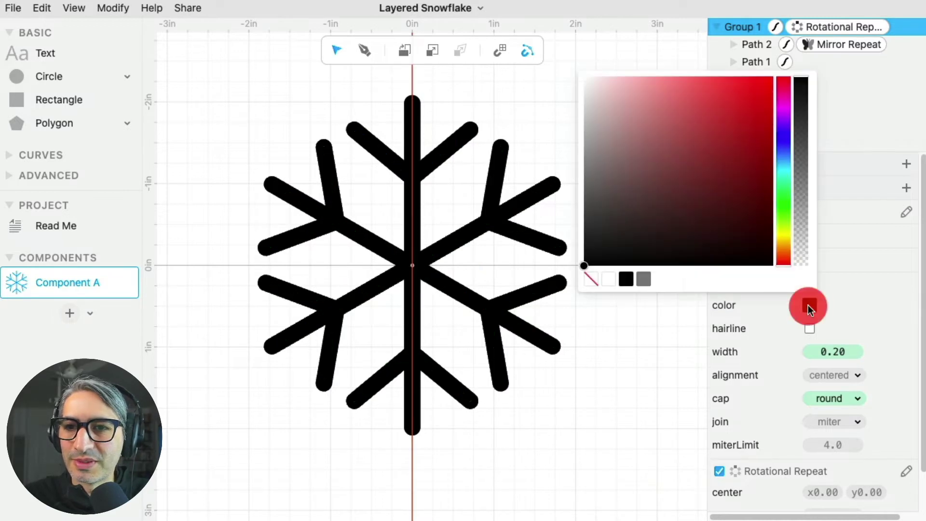
click(786, 148)
mouse_move(700, 76)
mouse_down()
mouse_move(751, 109)
mouse_move(773, 100)
mouse_up()
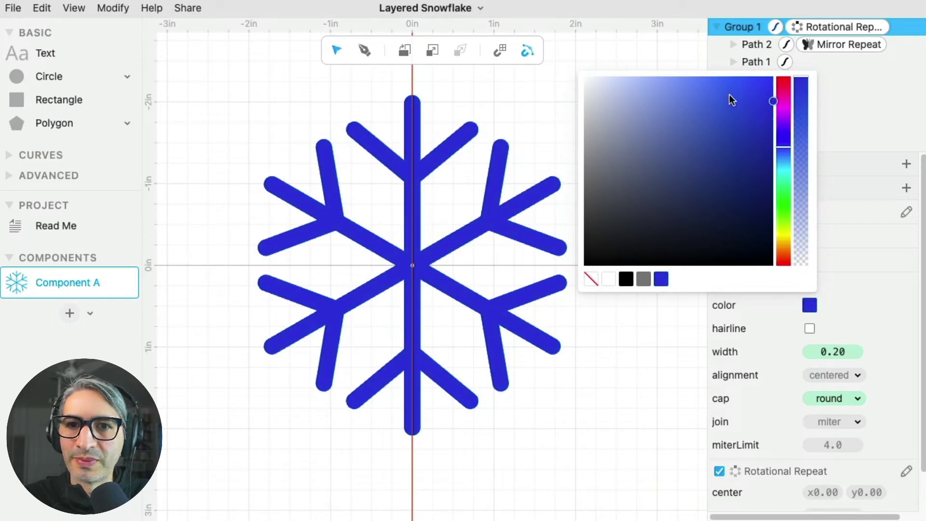
click(608, 50)
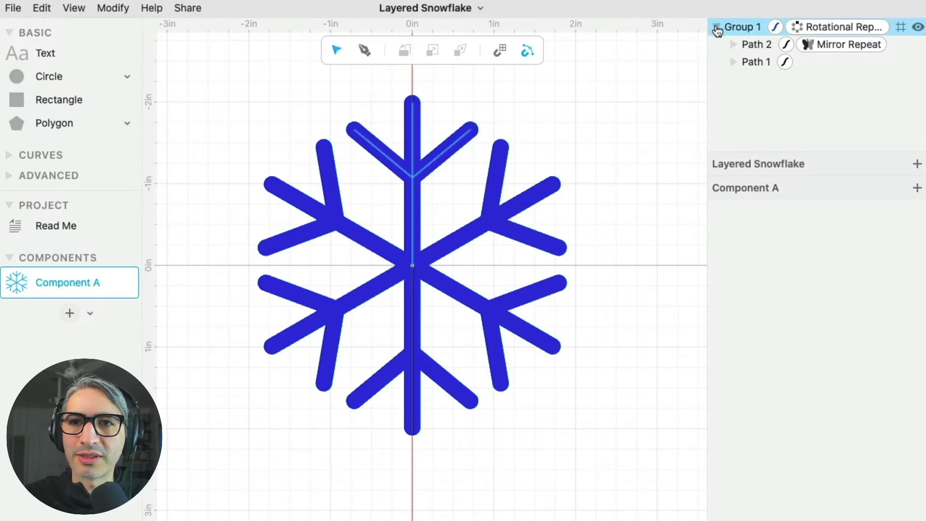
- Collapse Group 1 and duplicate it into Group 2, then select Group 1
click(717, 28)
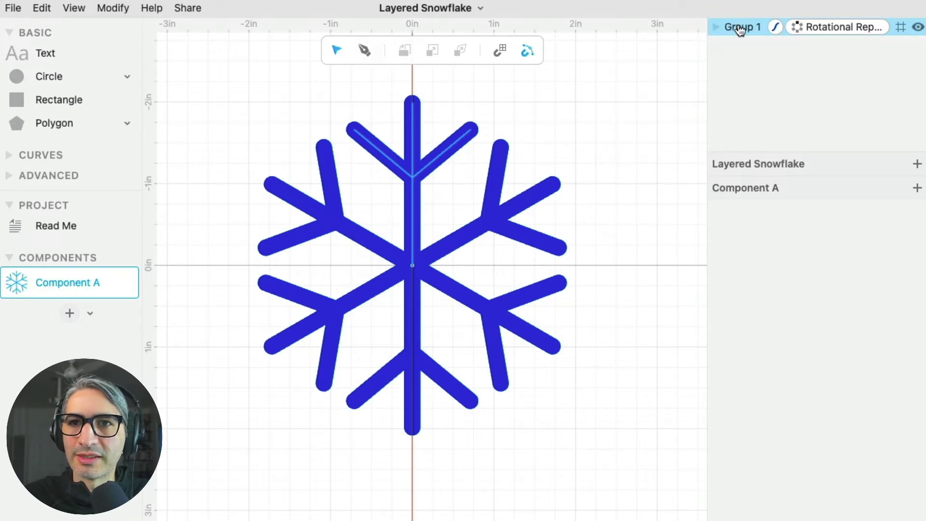
right_click(740, 28)
click(767, 87)
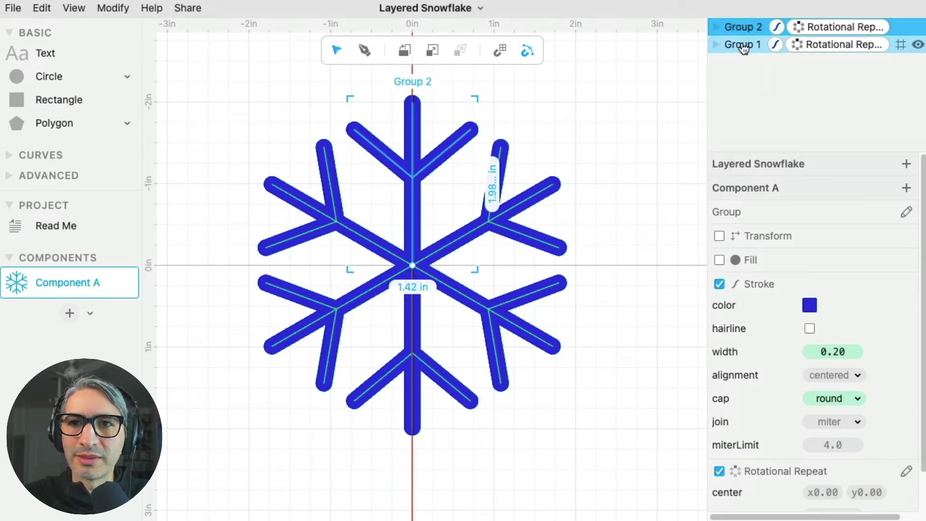
click(744, 48)
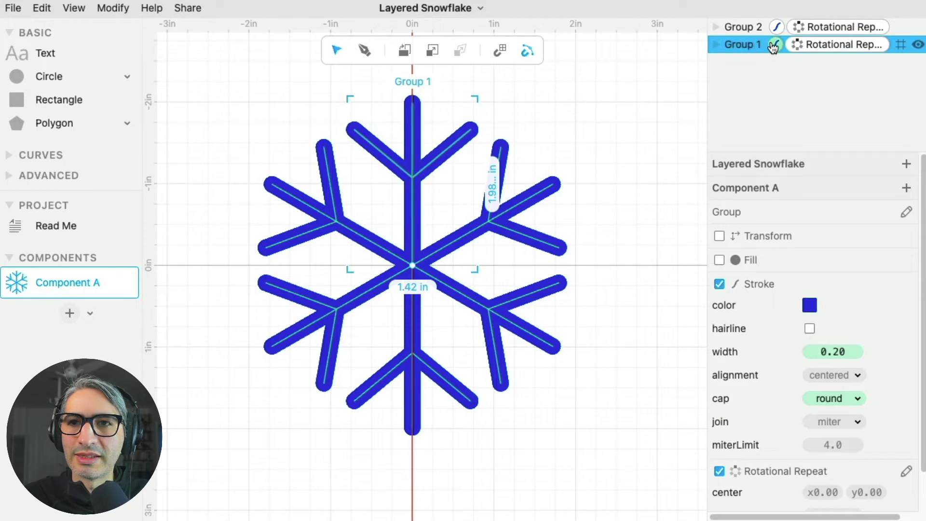
- Give Group 1 a lighter blue stroke widened from 0.20 to 0.40
click(809, 306)
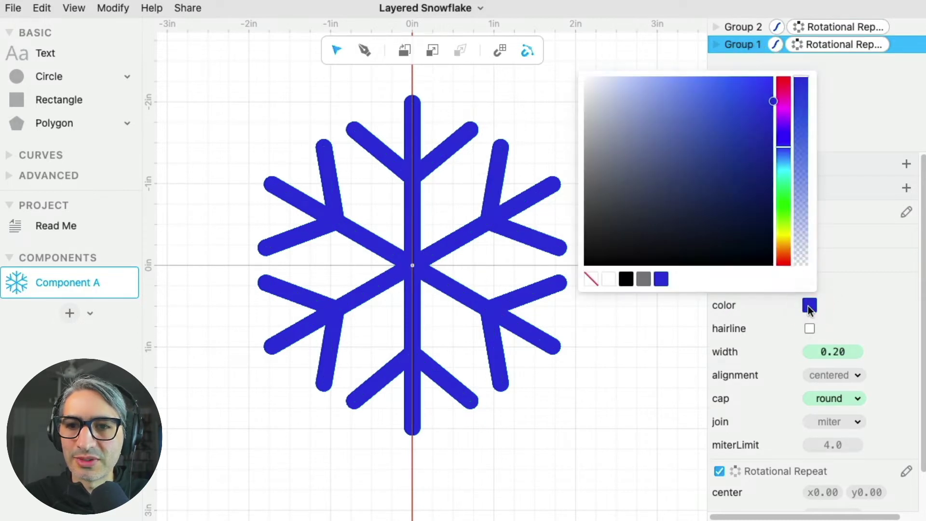
click(772, 107)
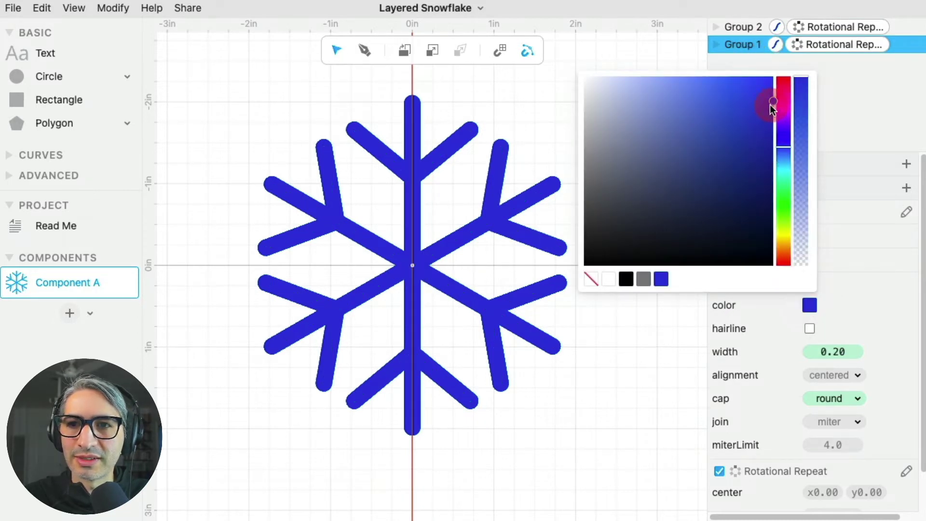
drag(773, 109, 680, 109)
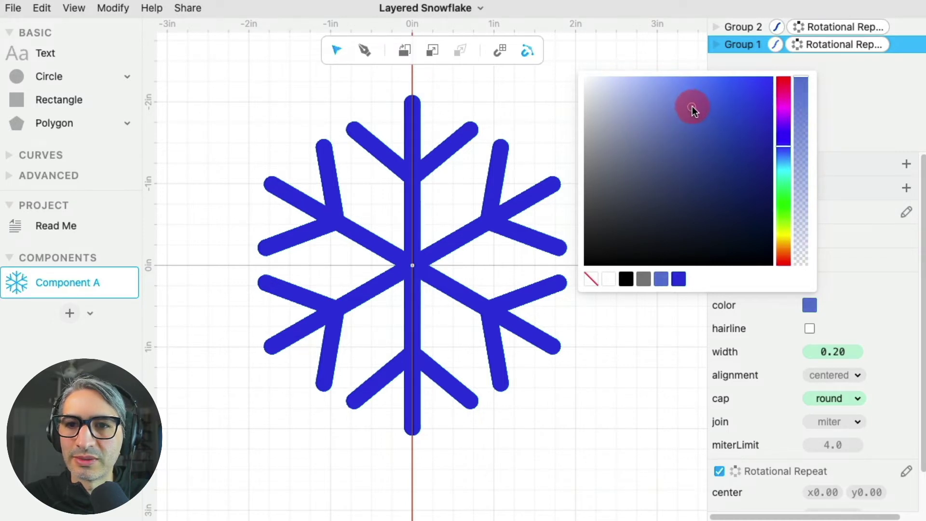
click(679, 311)
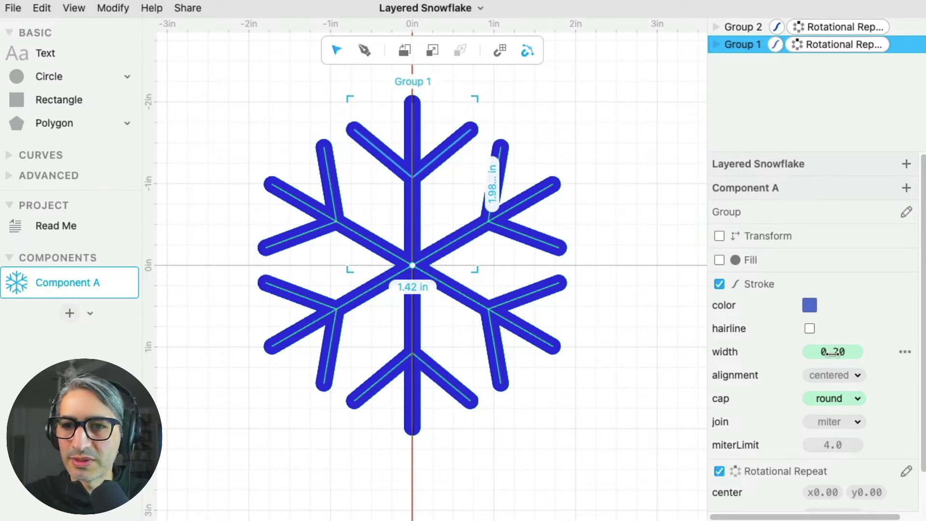
drag(832, 352, 883, 353)
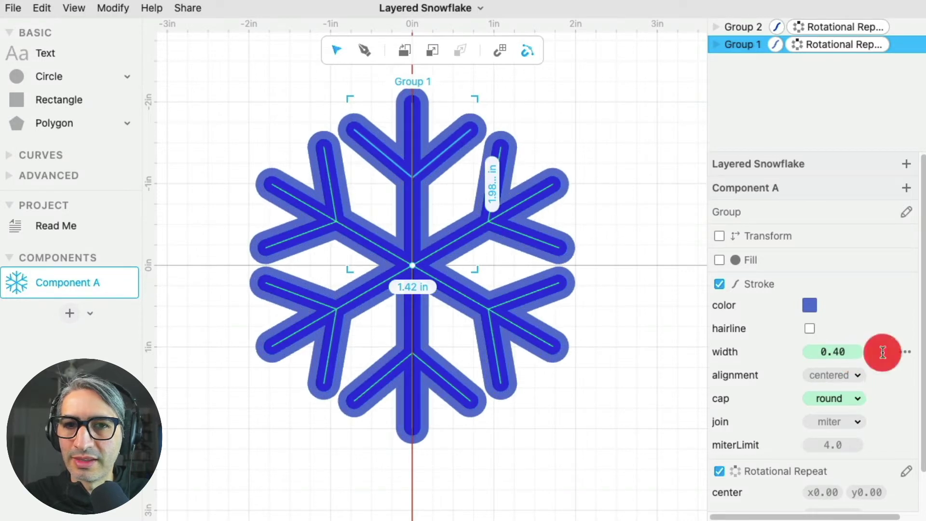
click(647, 326)
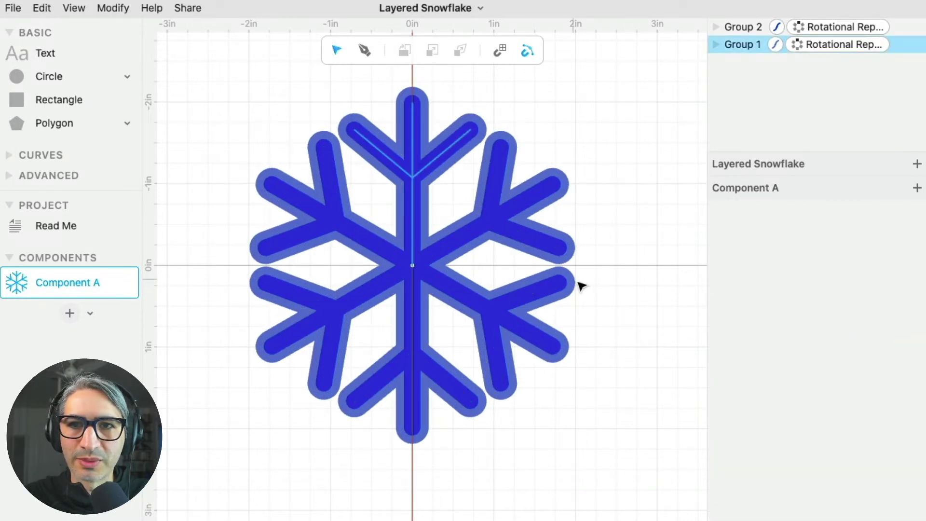
click(582, 284)
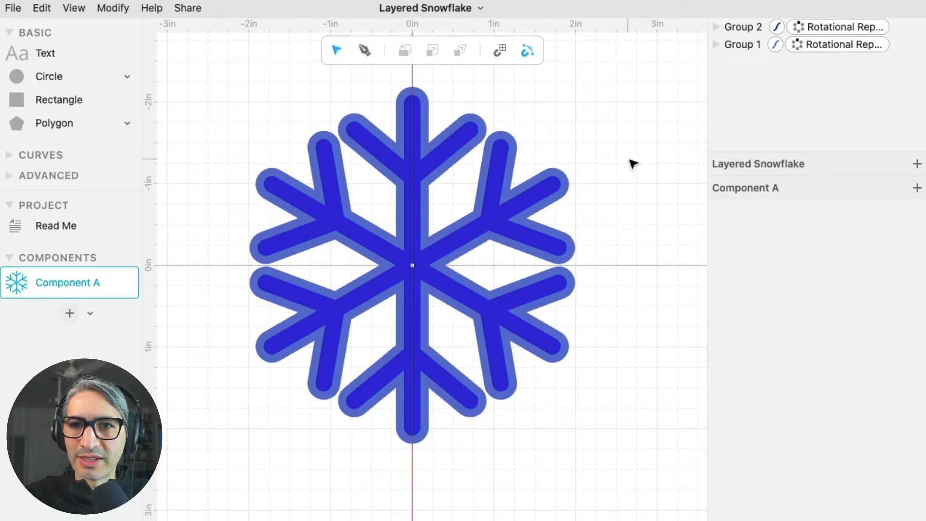
- Duplicate Group 1 into a new Group 3
click(743, 46)
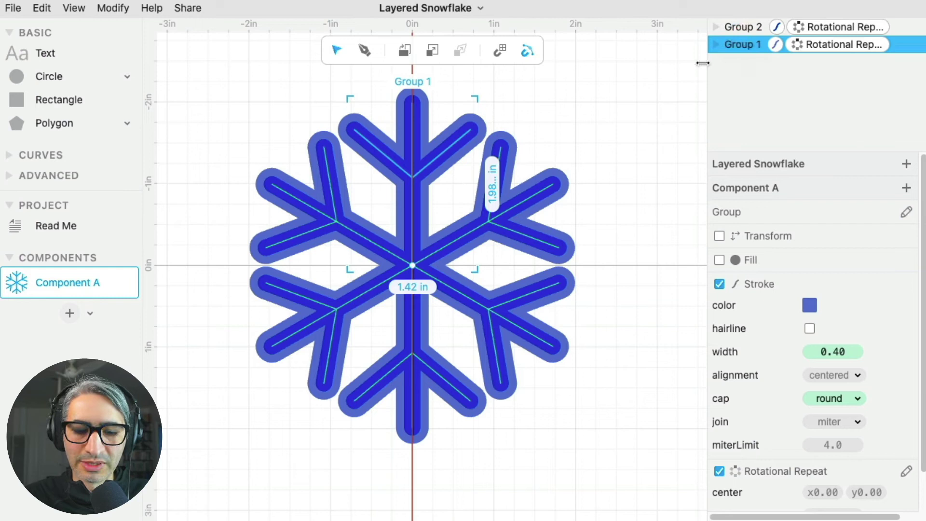
right_click(739, 43)
click(773, 100)
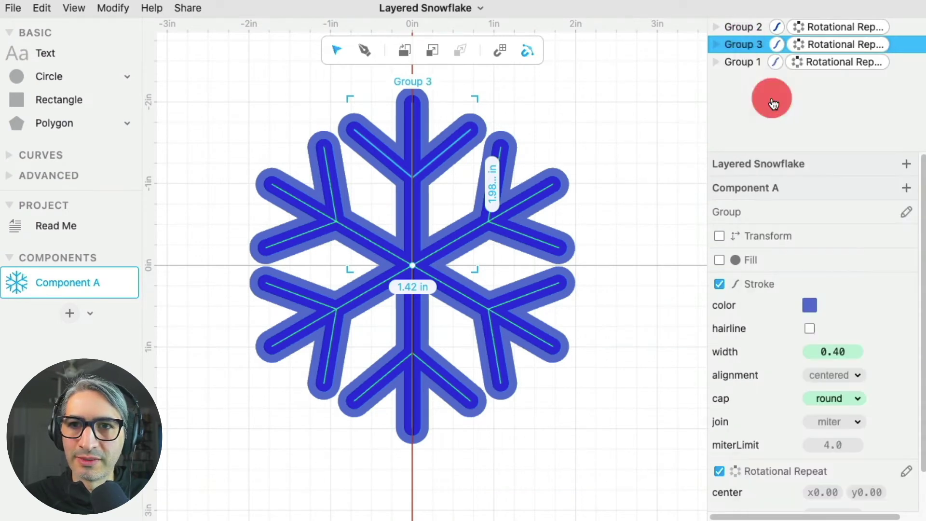
- Give Group 1 an even paler blue stroke widened to 0.60
click(758, 63)
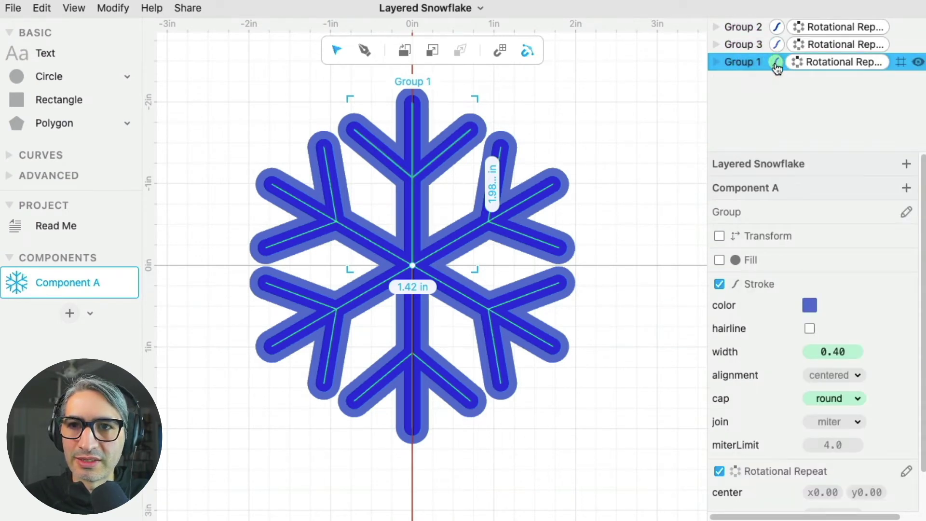
click(777, 63)
click(810, 233)
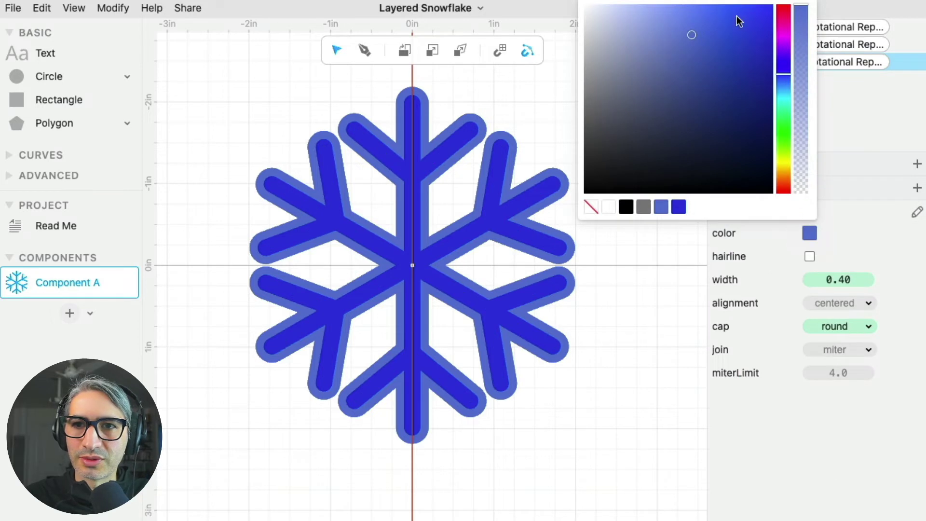
drag(693, 36, 638, 28)
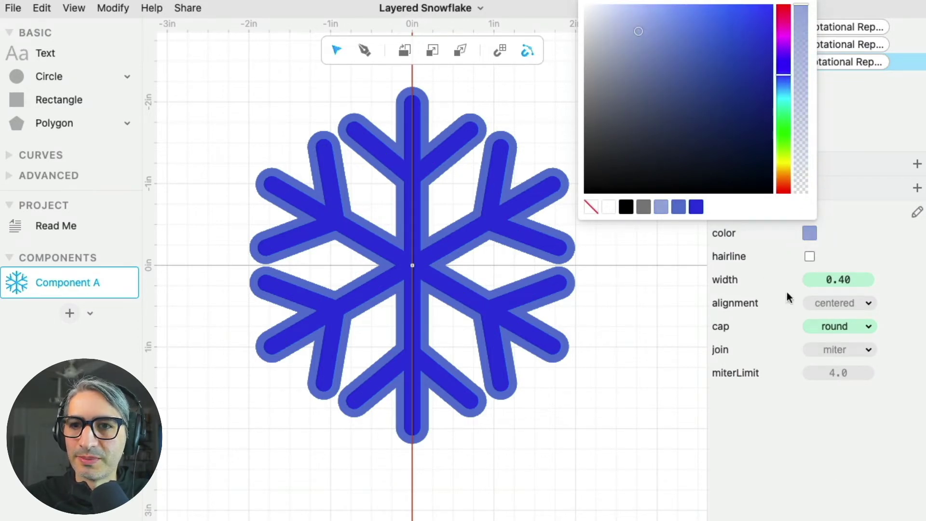
click(813, 259)
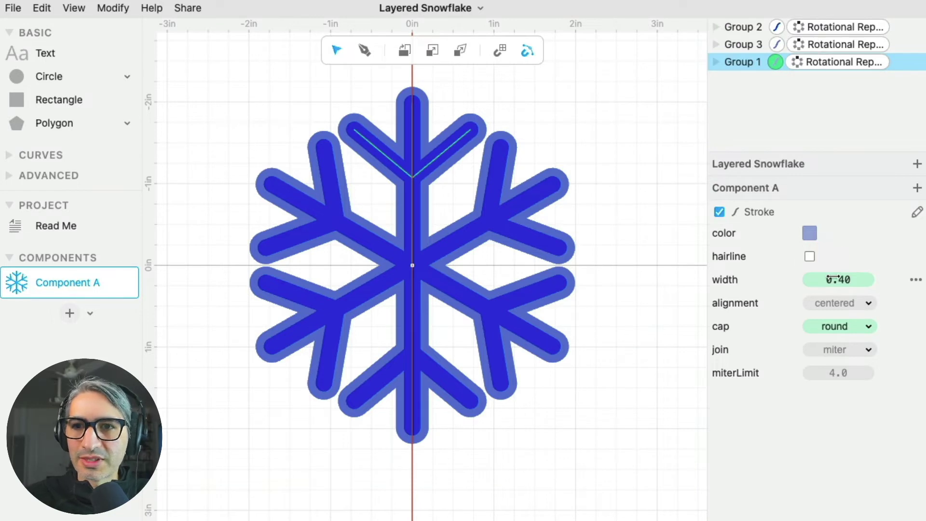
drag(835, 278, 883, 284)
click(637, 280)
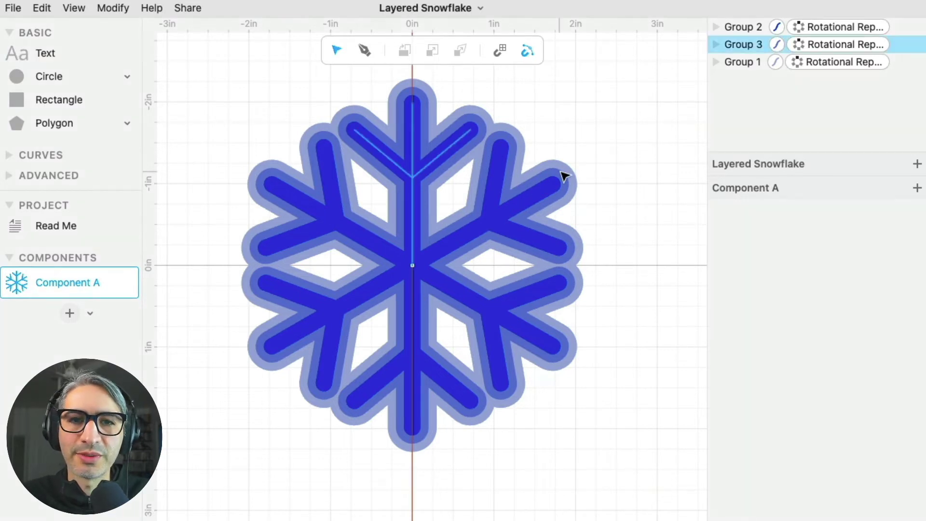
- Select Groups 1–3 together and apply Modify > Layered Stack, creating Group 4
click(450, 151)
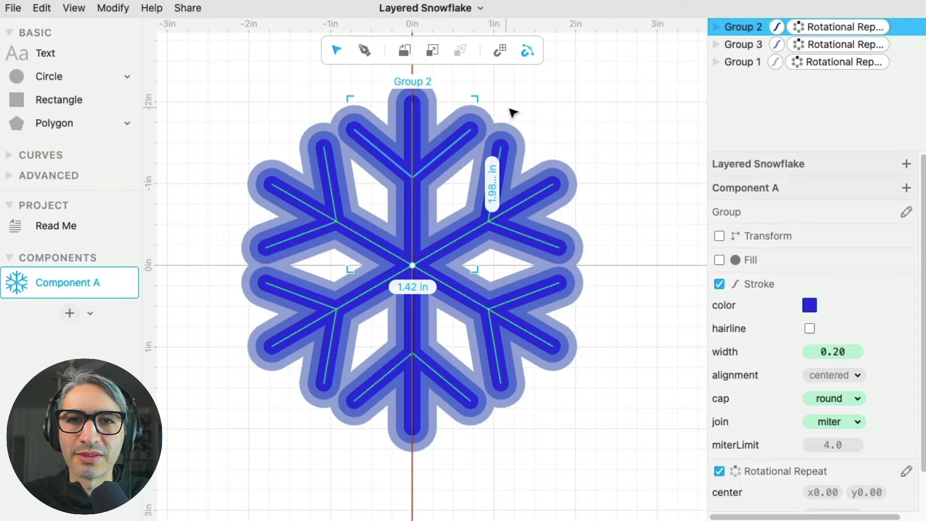
click(566, 125)
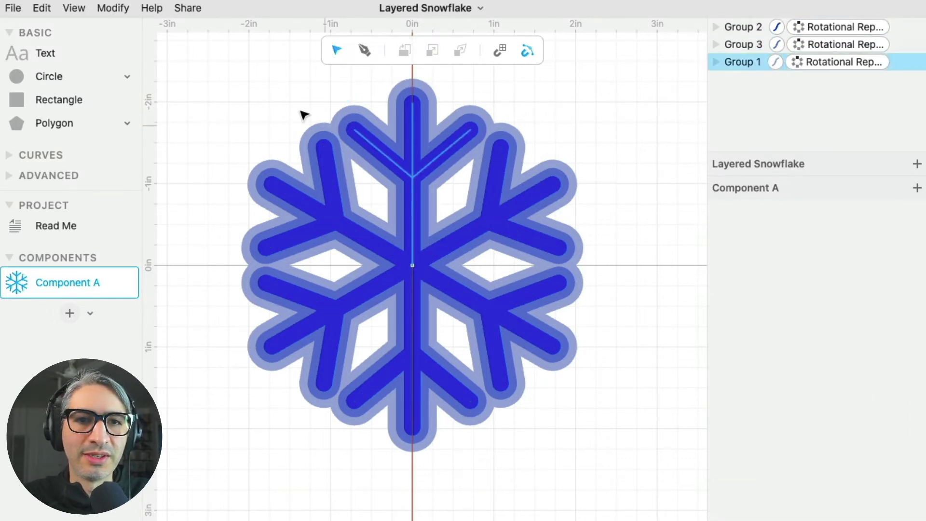
mouse_move(218, 81)
mouse_down()
mouse_move(439, 304)
mouse_move(640, 456)
mouse_up()
click(113, 8)
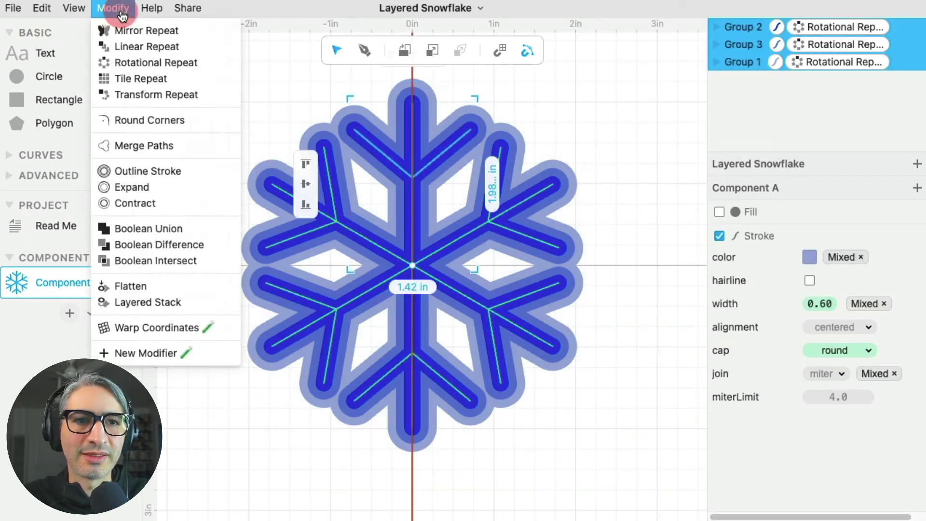
click(186, 302)
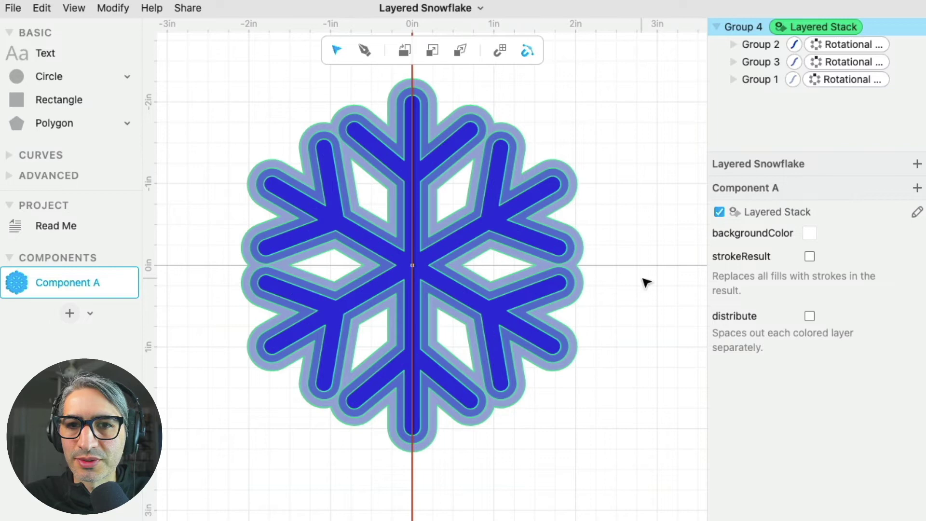
- Turn on the Layered Stack's distribute option to lay the three colour layers side by side
click(810, 257)
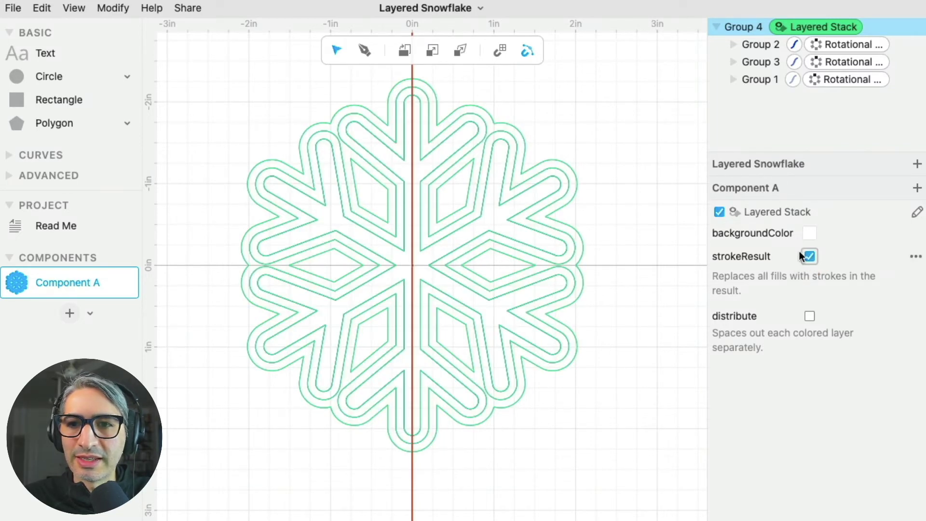
click(810, 258)
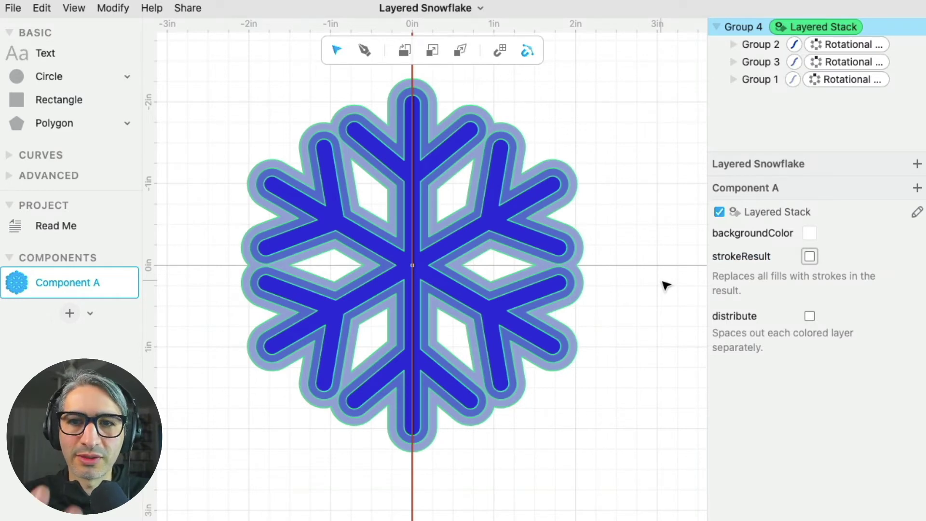
scroll(646, 314, down, 3)
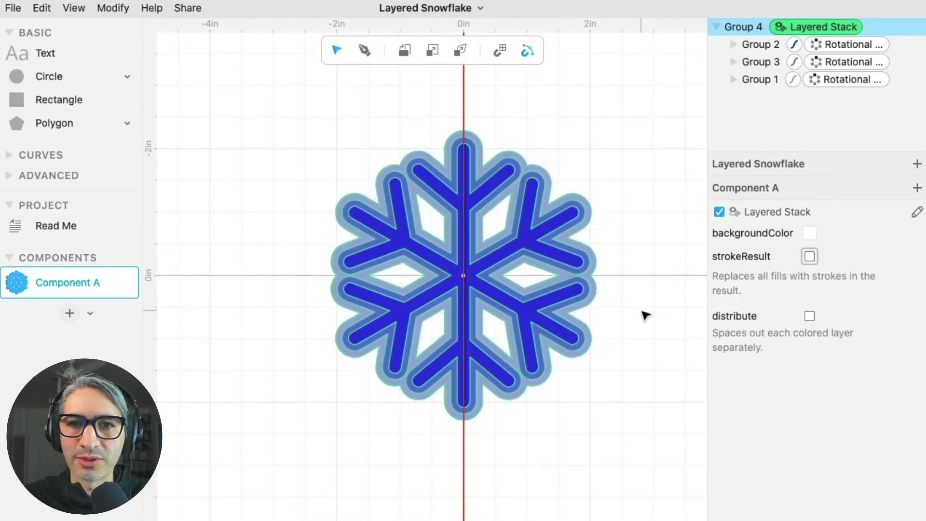
drag(646, 314, 479, 304)
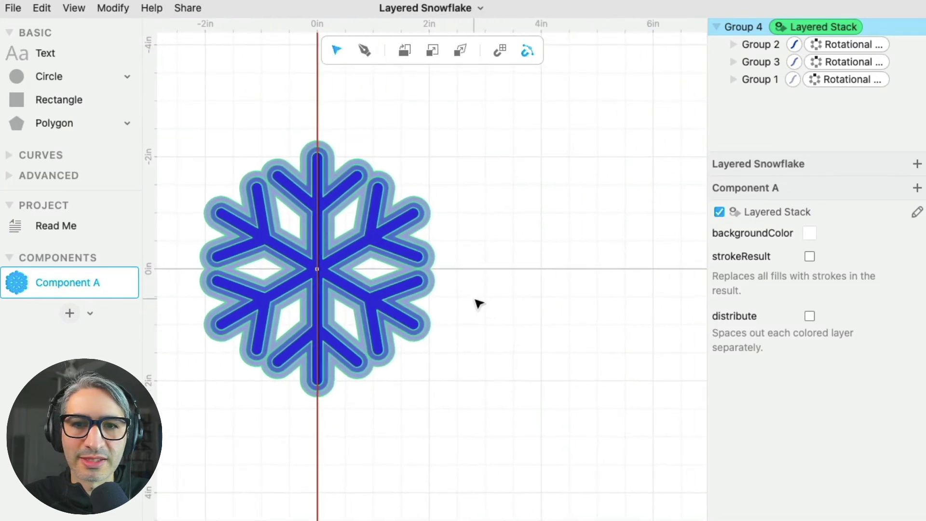
click(809, 317)
scroll(598, 363, down, 2)
drag(604, 366, 513, 334)
scroll(510, 346, up, 2)
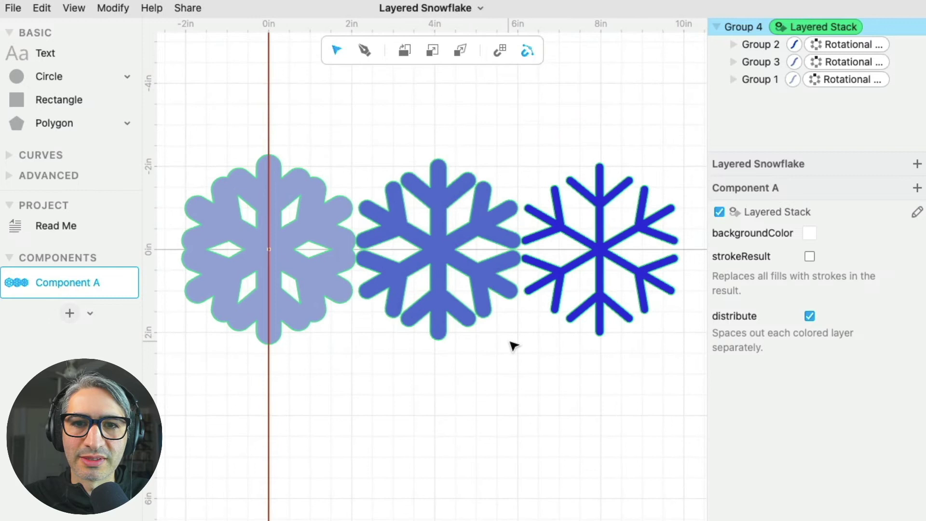
scroll(514, 345, down, 1)
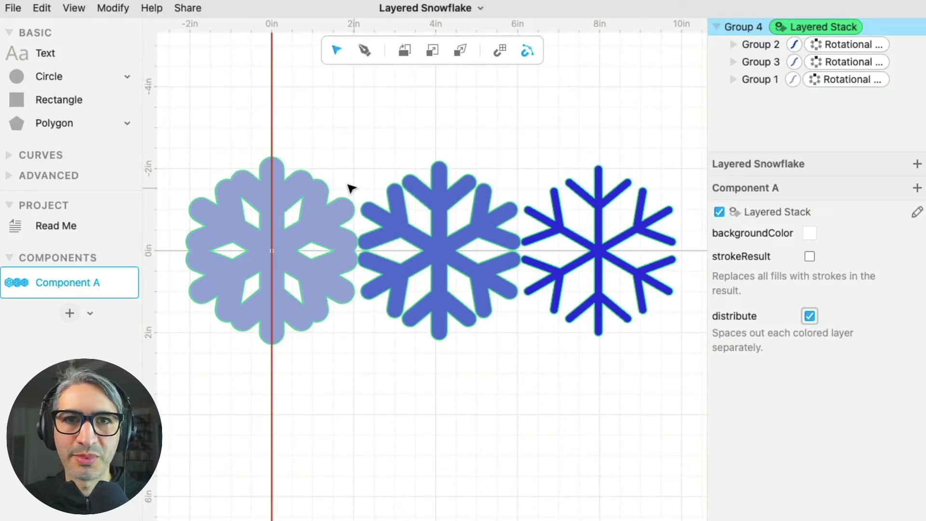
- Export SVG to Downloads as 'Layered Snowflake - Component A'
click(13, 8)
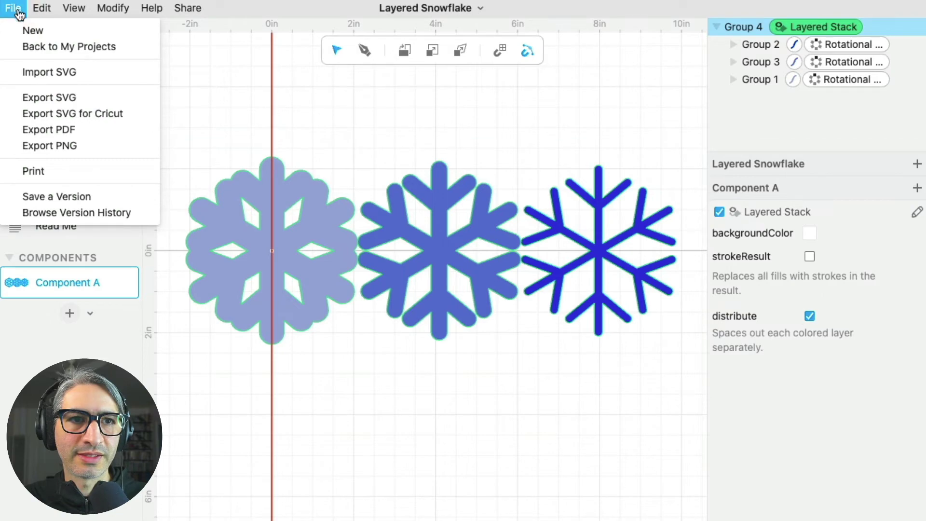
click(54, 100)
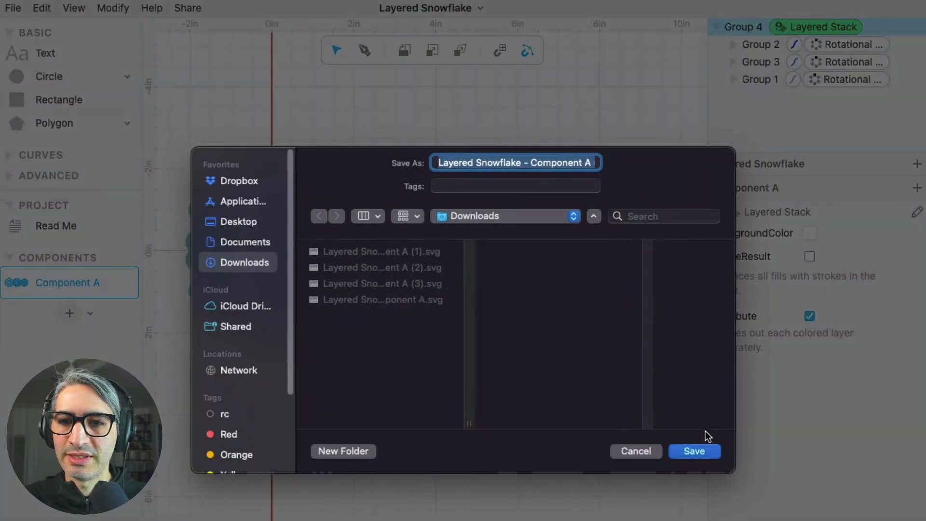
click(703, 451)
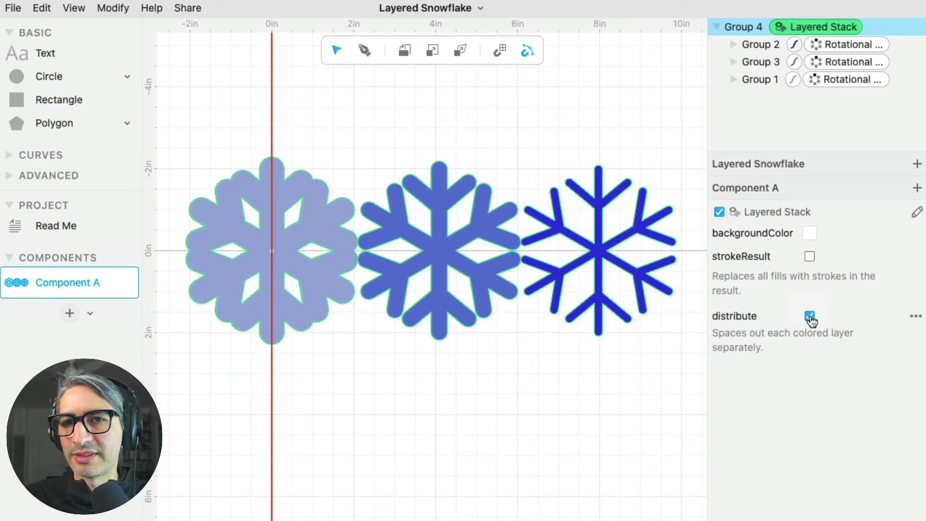
click(809, 317)
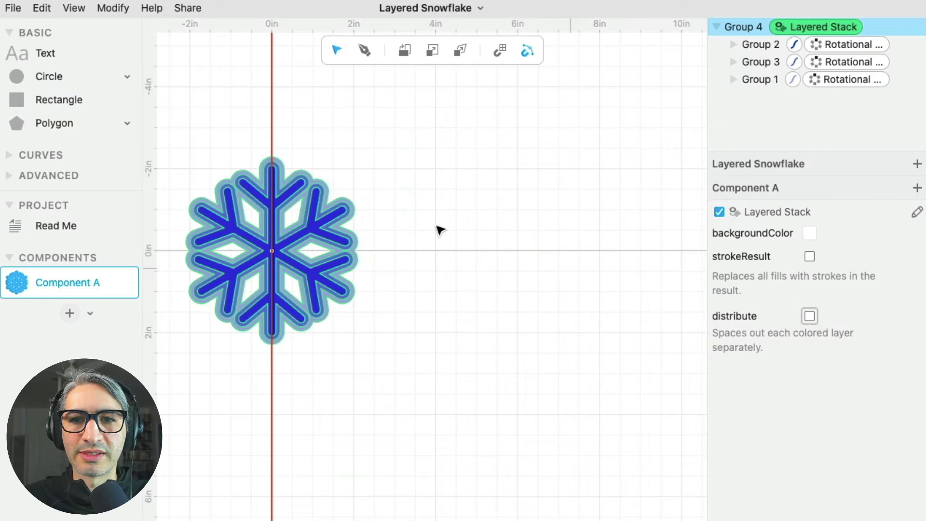
click(413, 228)
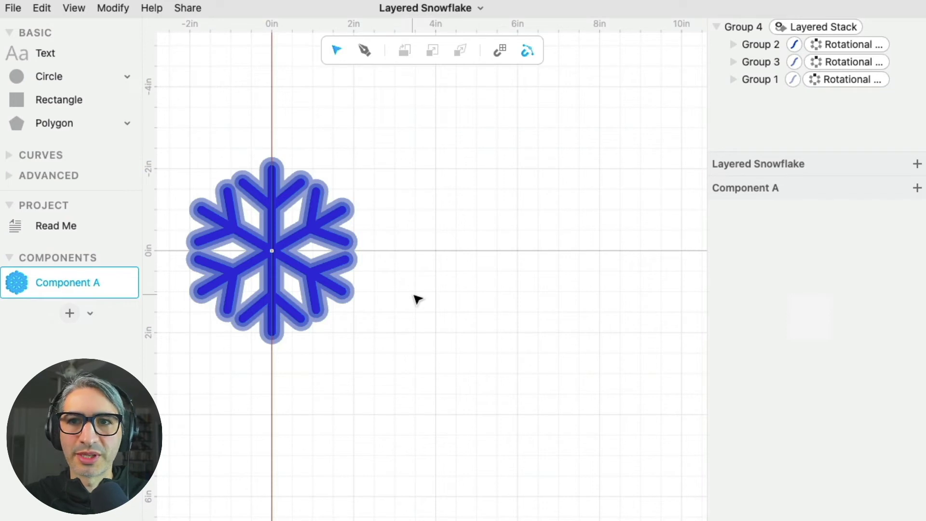
click(805, 29)
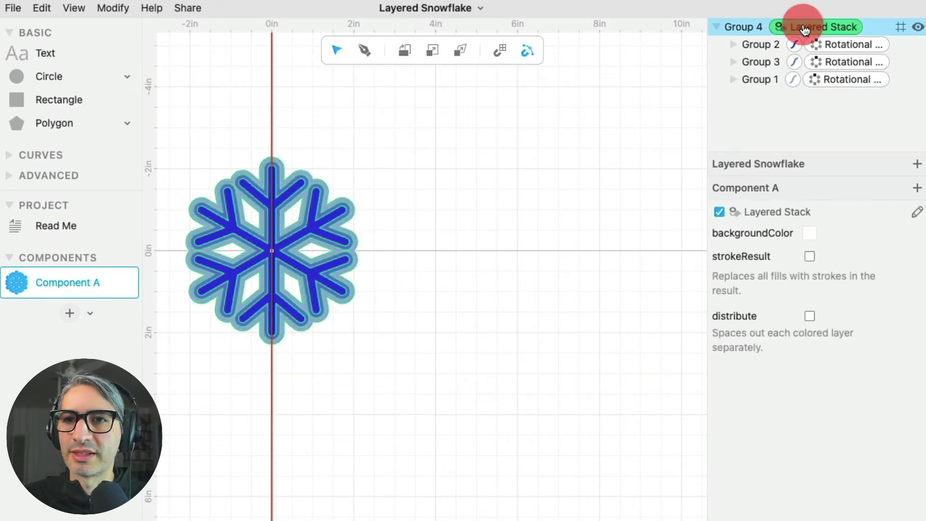
click(810, 316)
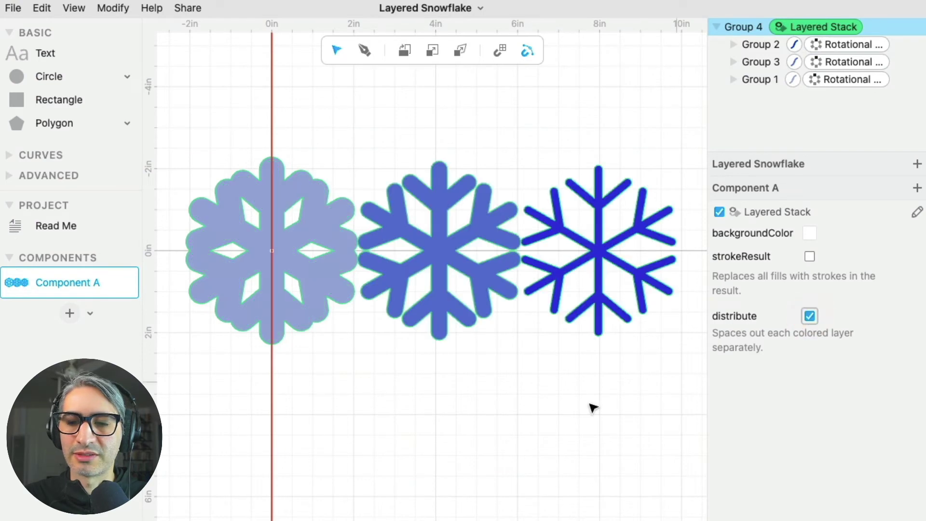